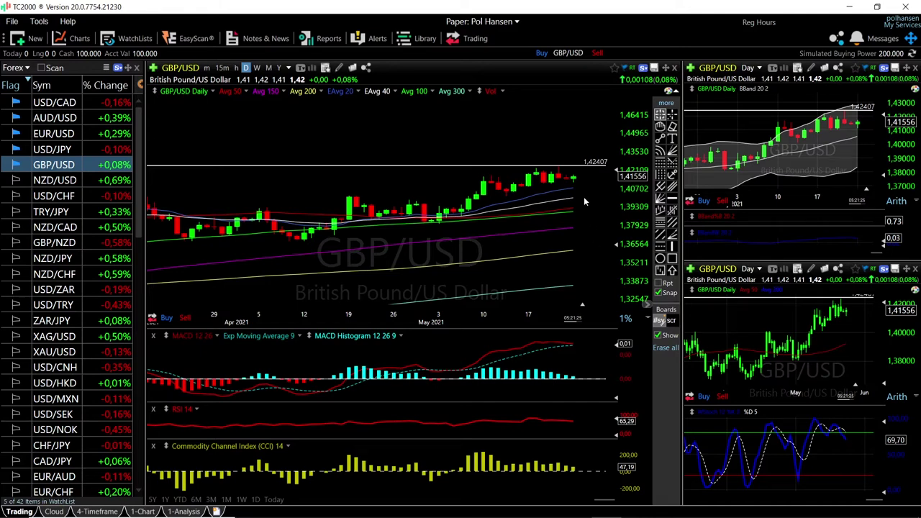
scroll(584, 196, "up", 2)
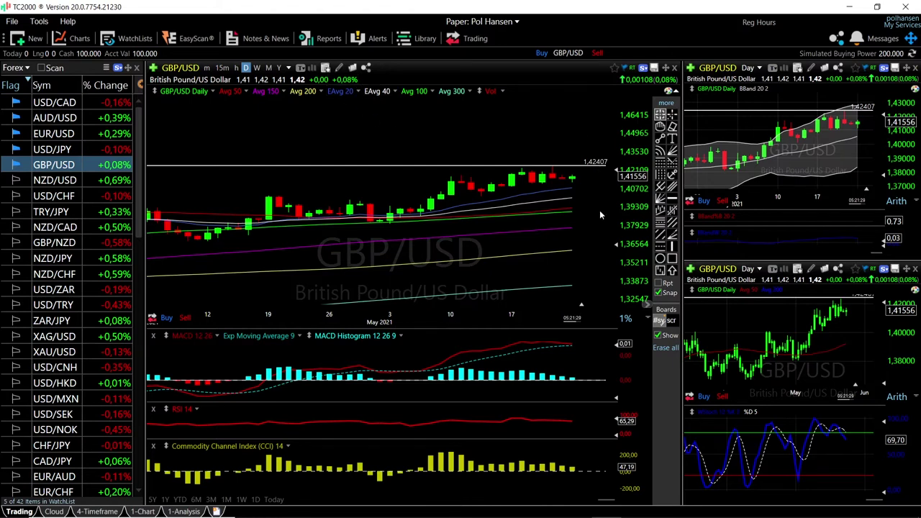
scroll(600, 213, "up", 2)
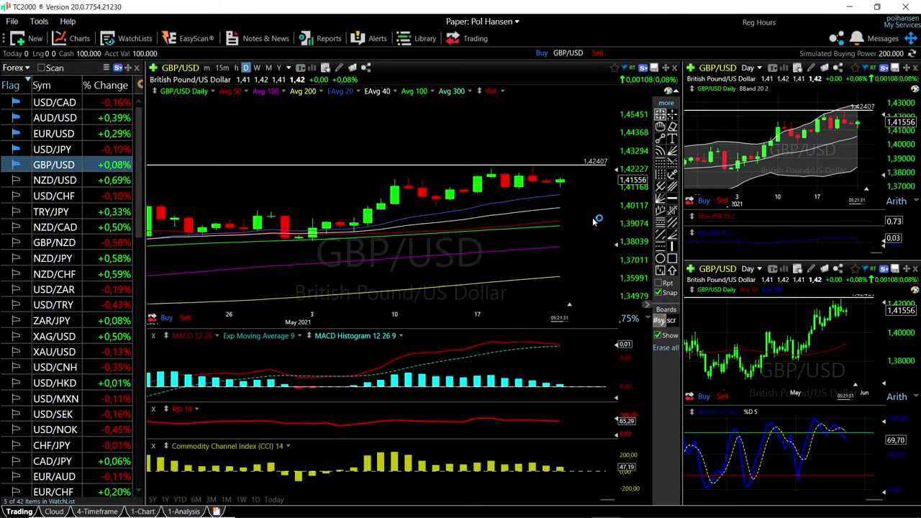
left_click(561, 187)
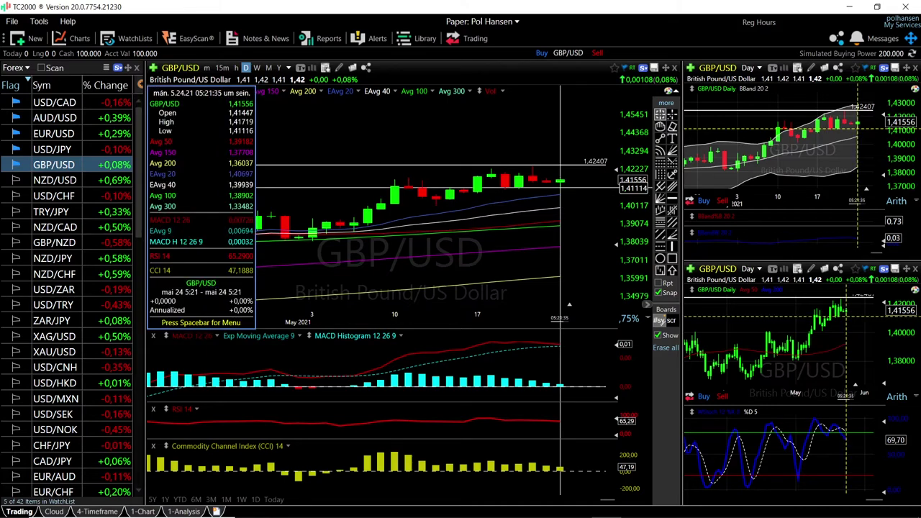
left_click_drag(560, 187, 578, 195)
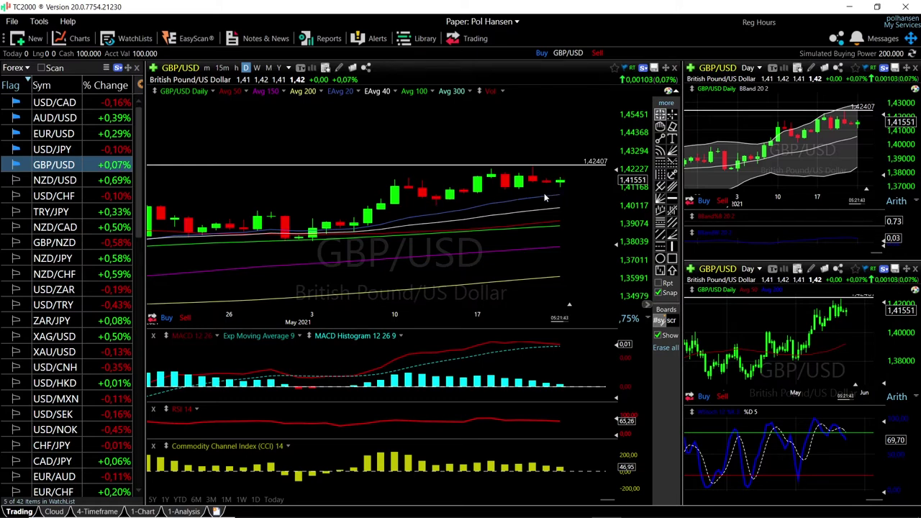
scroll(572, 199, "down", 3)
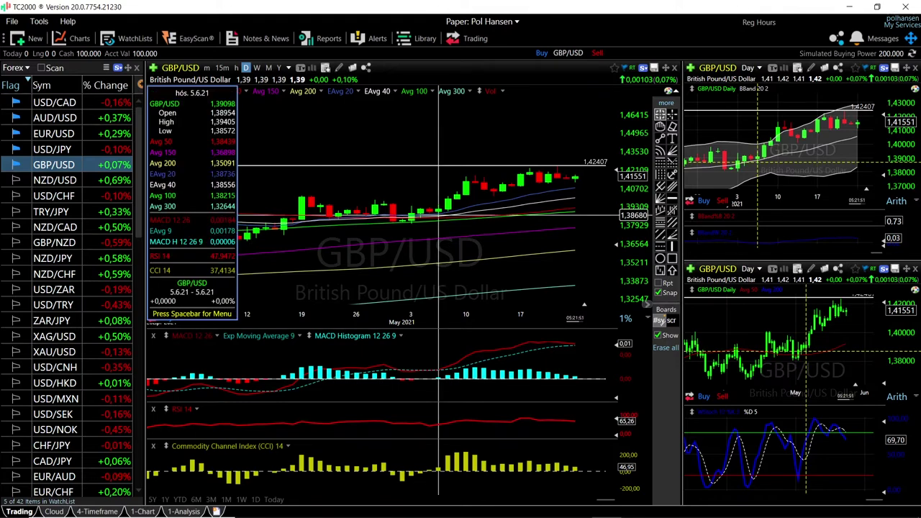
left_click_drag(438, 215, 439, 216)
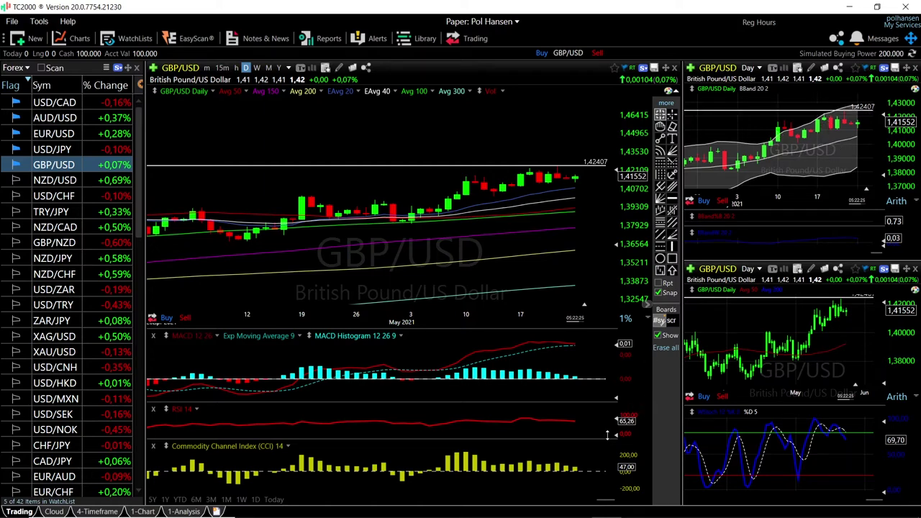
scroll(834, 151, "up", 3)
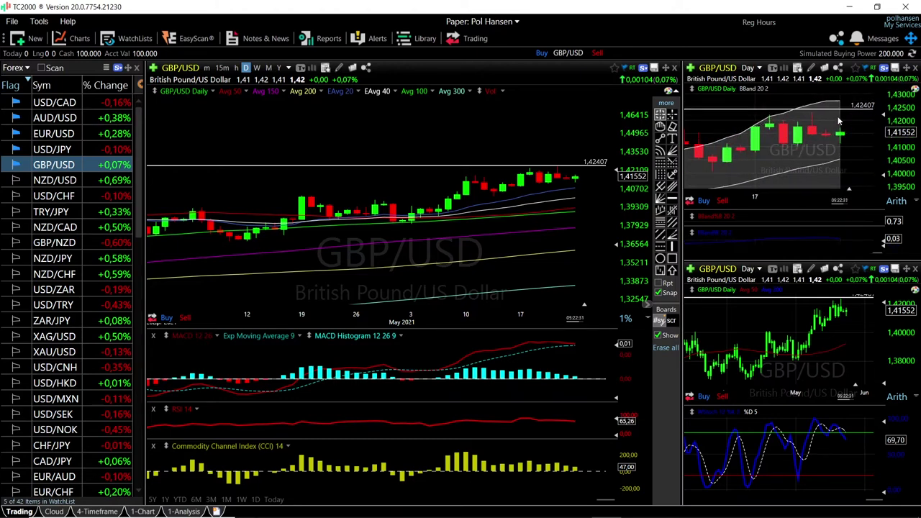
mouse_move(853, 111)
scroll(537, 187, "down", 5)
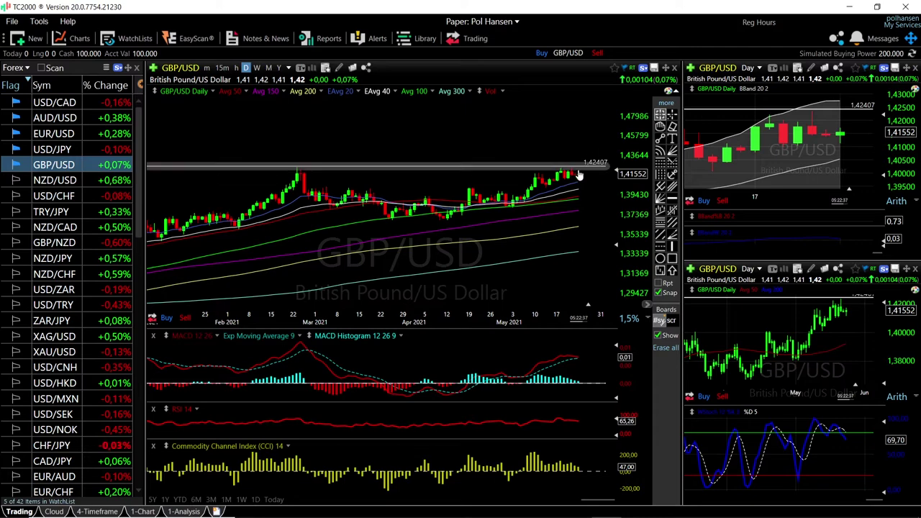
scroll(591, 189, "up", 3)
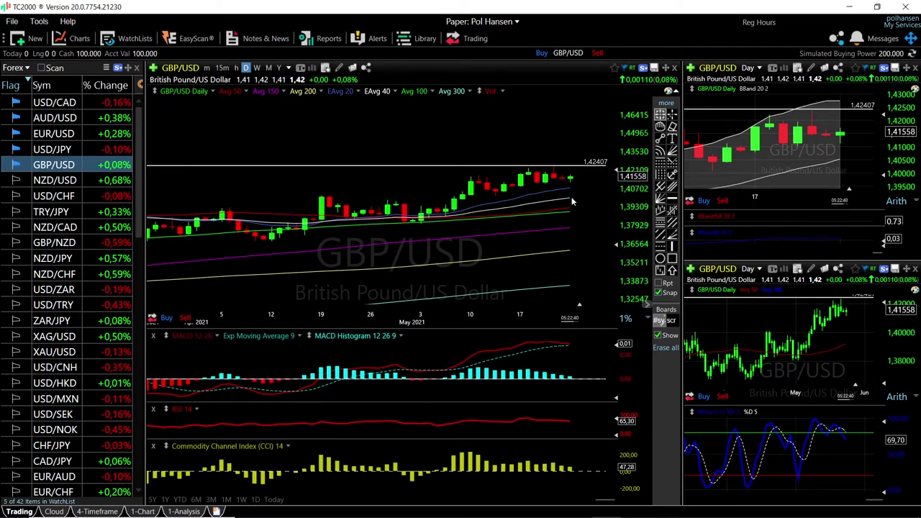
left_click(570, 197)
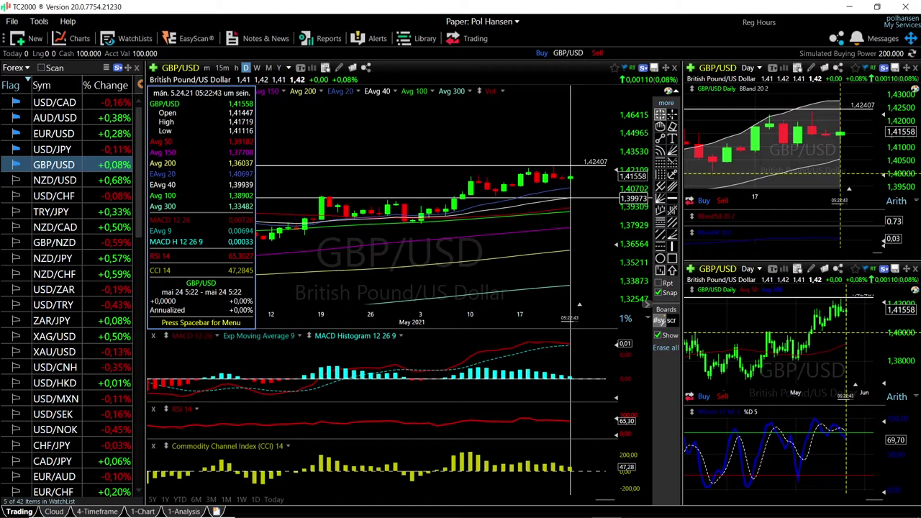
left_click_drag(571, 198, 573, 203)
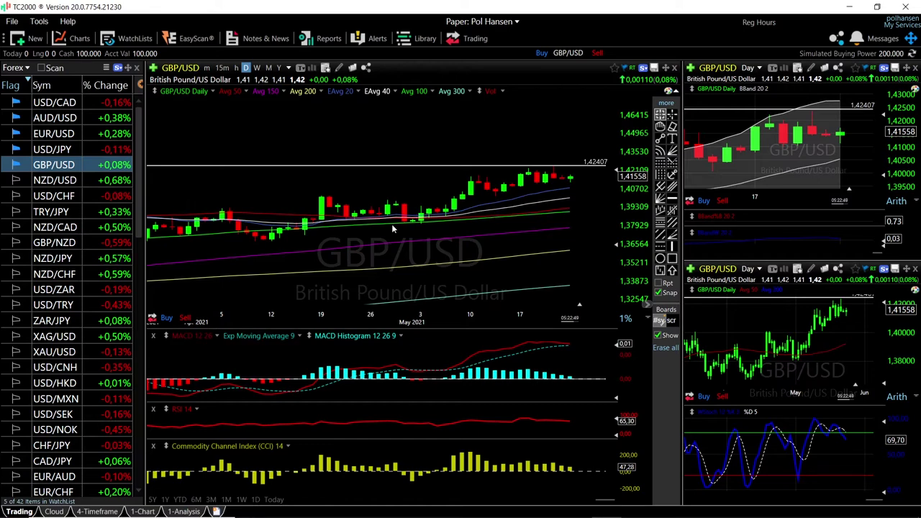
scroll(389, 223, "down", 2)
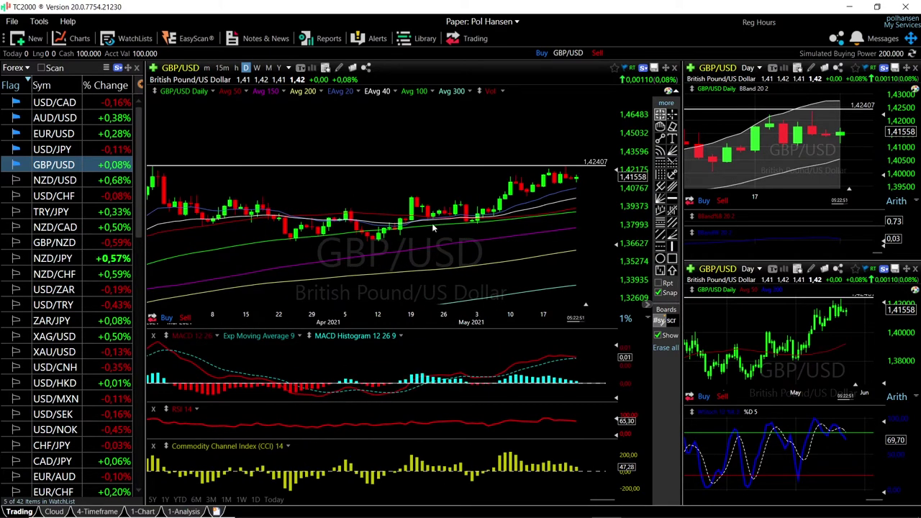
Step: Load USD/JPY on all charts and check the top-right daily chart's data box
left_click(52, 149)
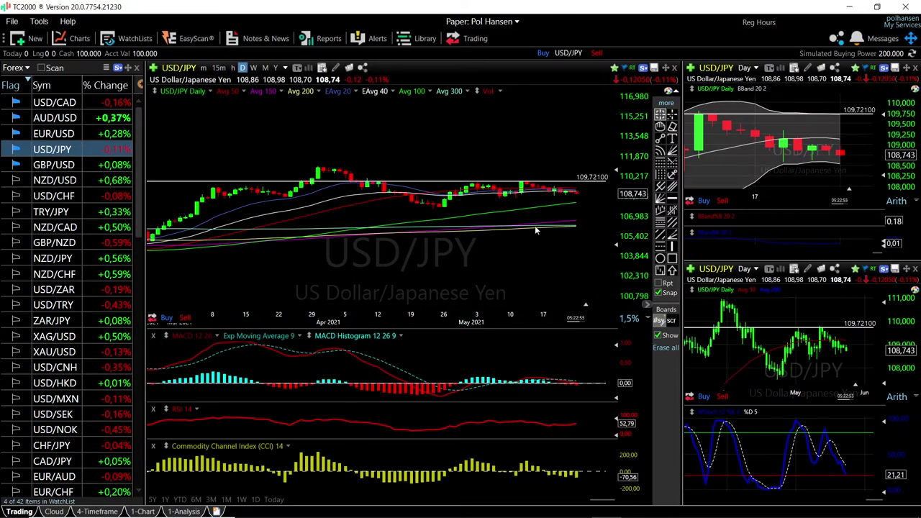
scroll(581, 231, "up", 3)
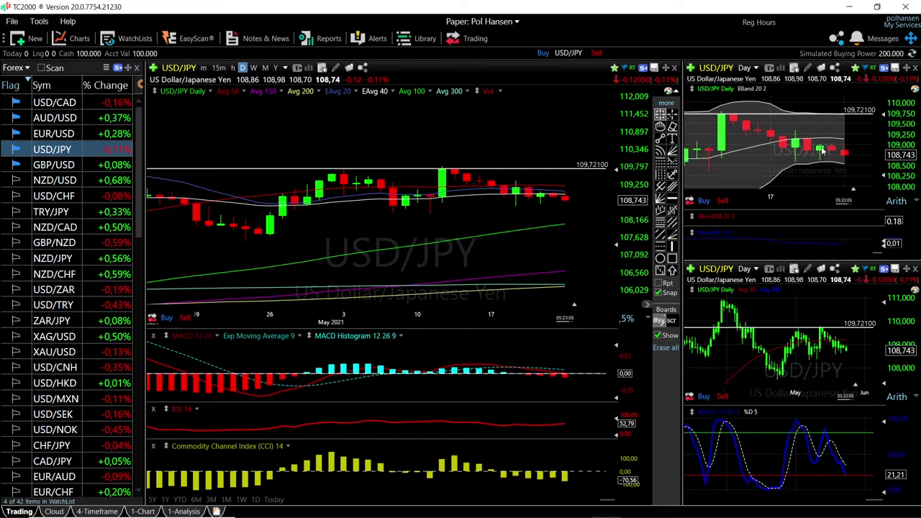
scroll(826, 161, "down", 2)
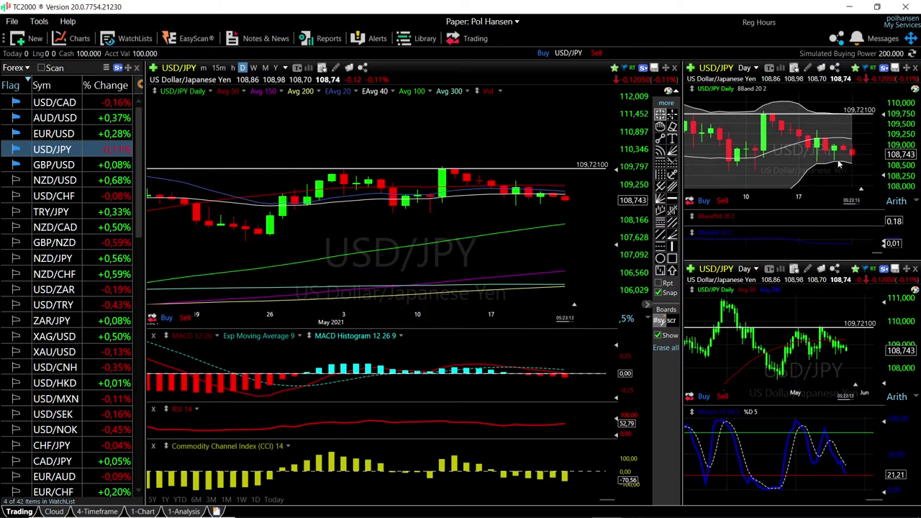
left_click(837, 161)
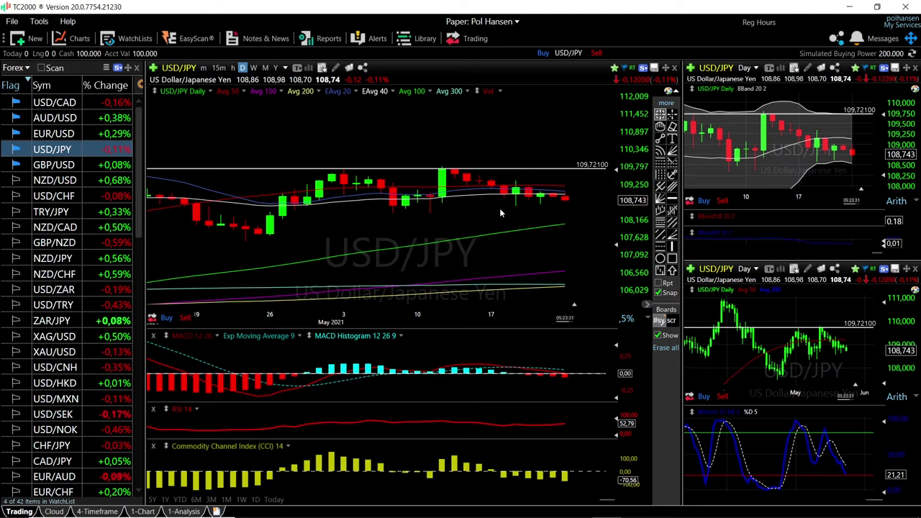
Step: Draw horizontal support lines on USD/JPY at 108.34950 and 108.07000
left_click(673, 199)
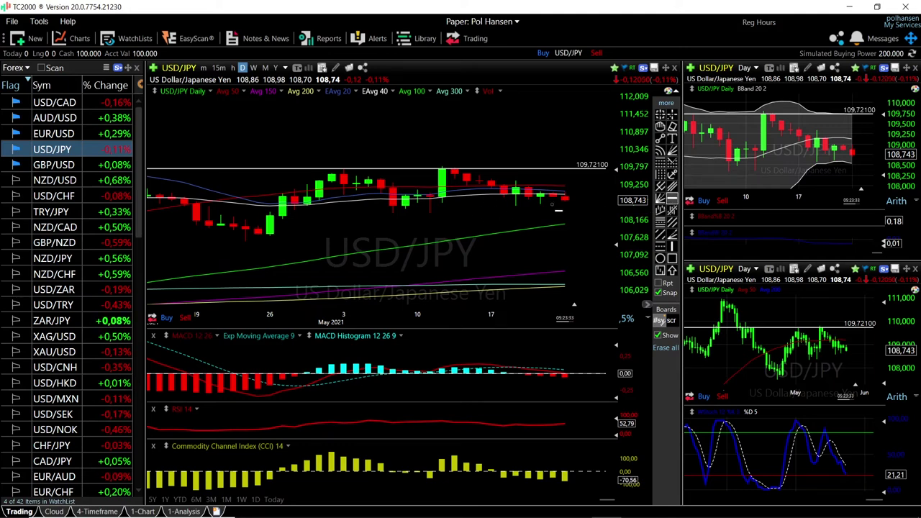
left_click(434, 210)
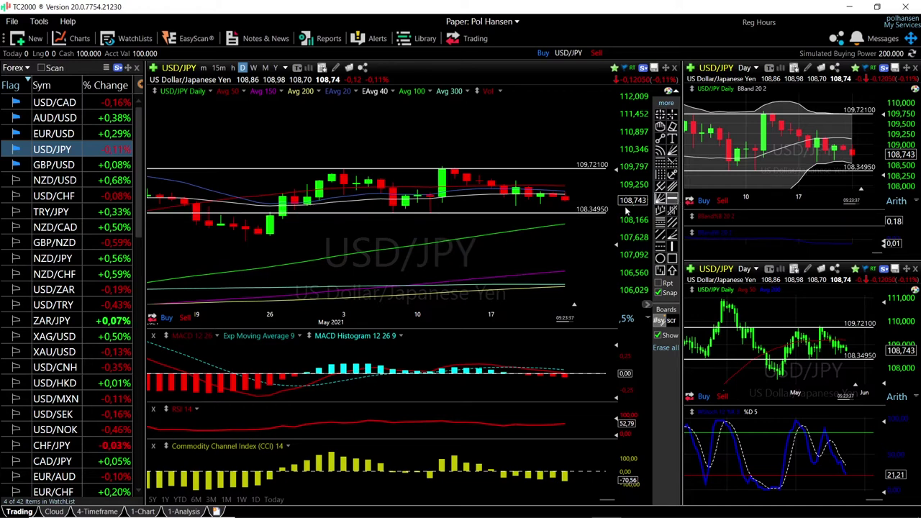
left_click(565, 221)
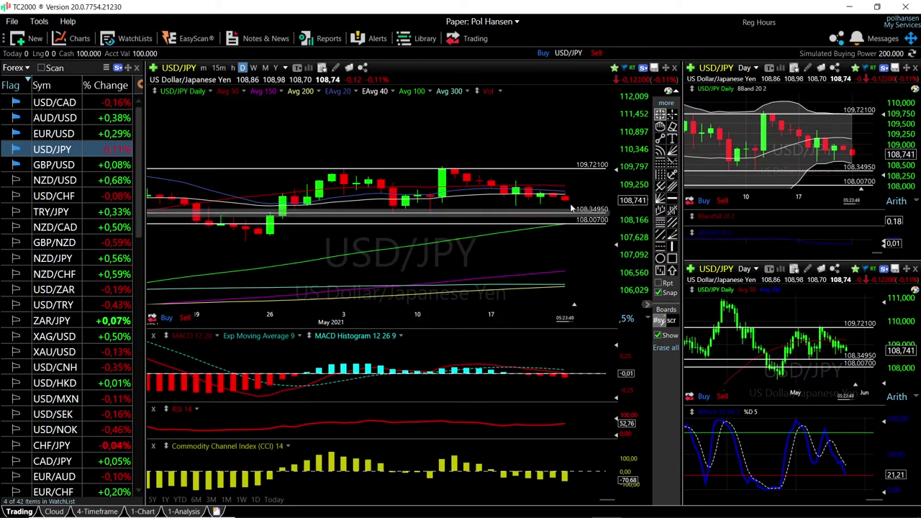
Step: Zoom out USD/JPY, read a bar's data box, then select EUR/USD
scroll(574, 236, "down", 2)
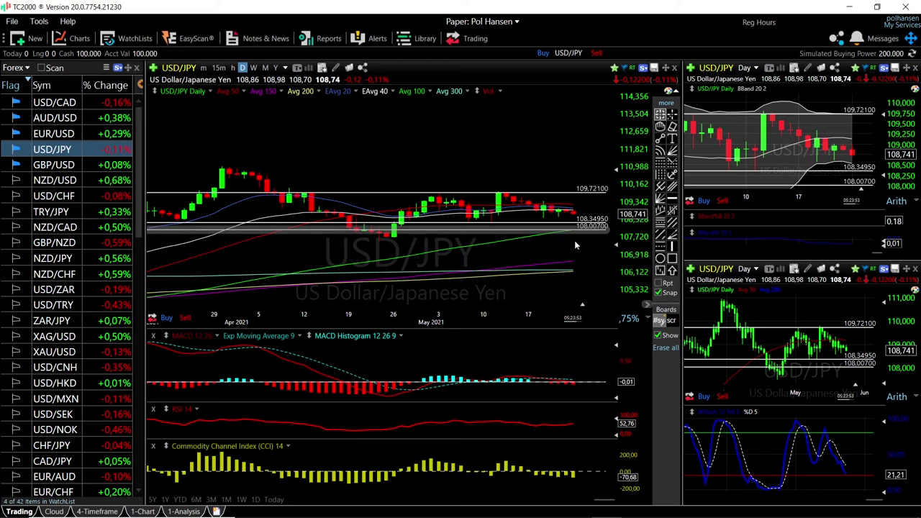
left_click(574, 261)
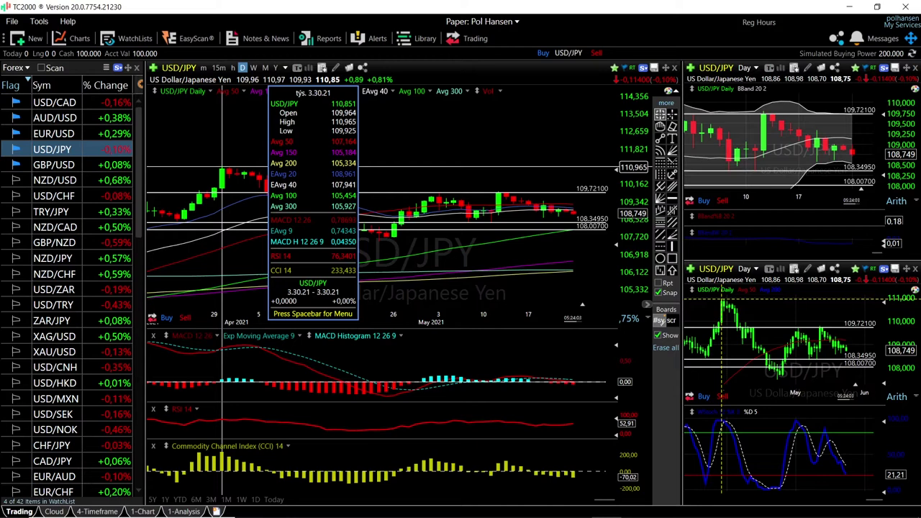
key("Up")
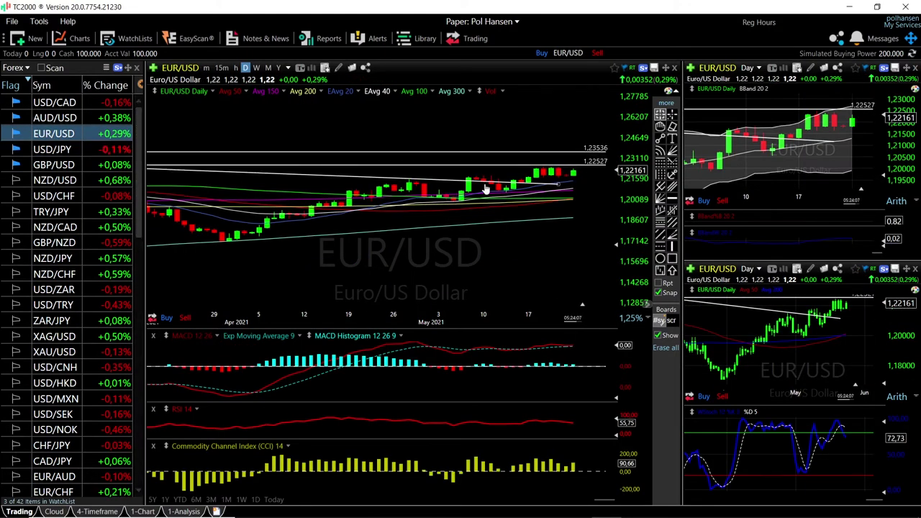
scroll(604, 210, "up", 3)
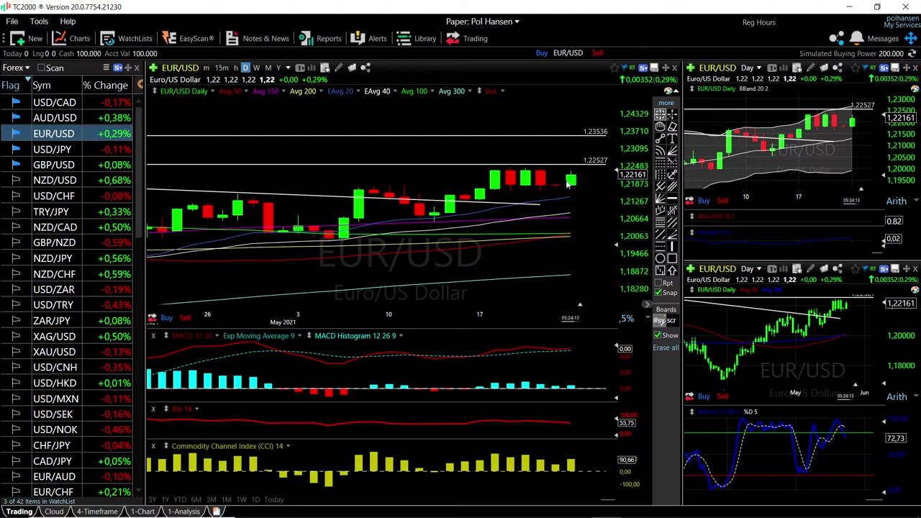
scroll(536, 176, "down", 1)
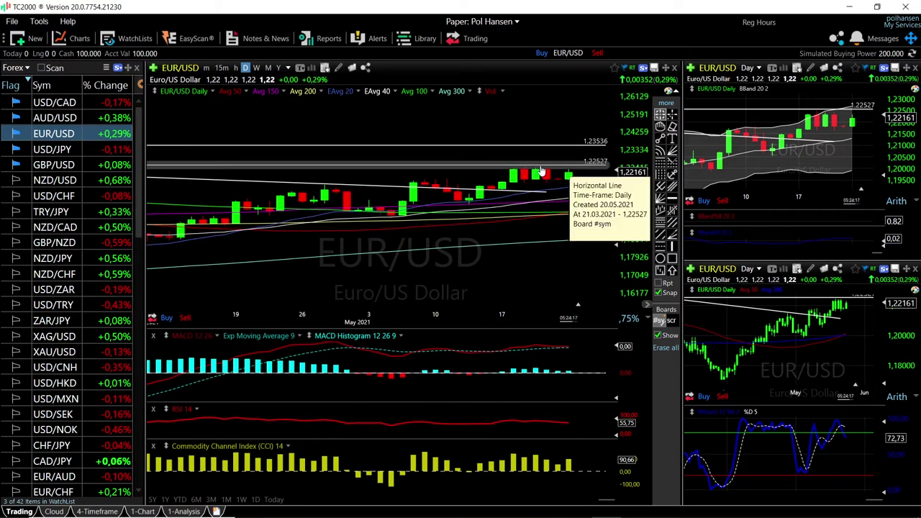
scroll(574, 173, "down", 2)
scroll(573, 174, "down", 1)
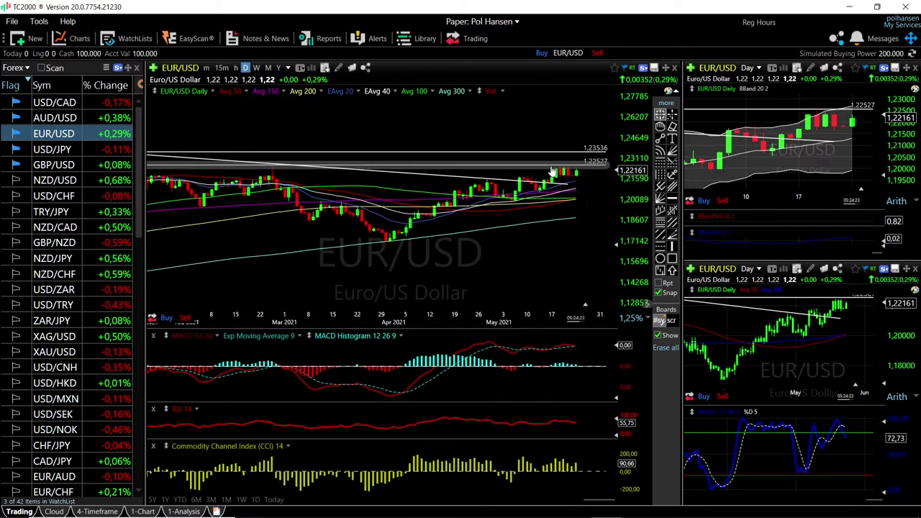
scroll(554, 181, "down", 1)
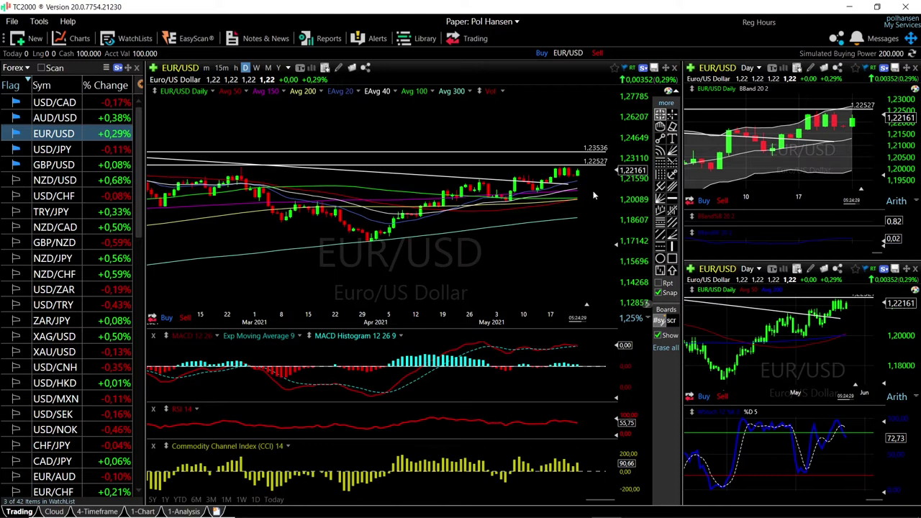
scroll(589, 192, "up", 4)
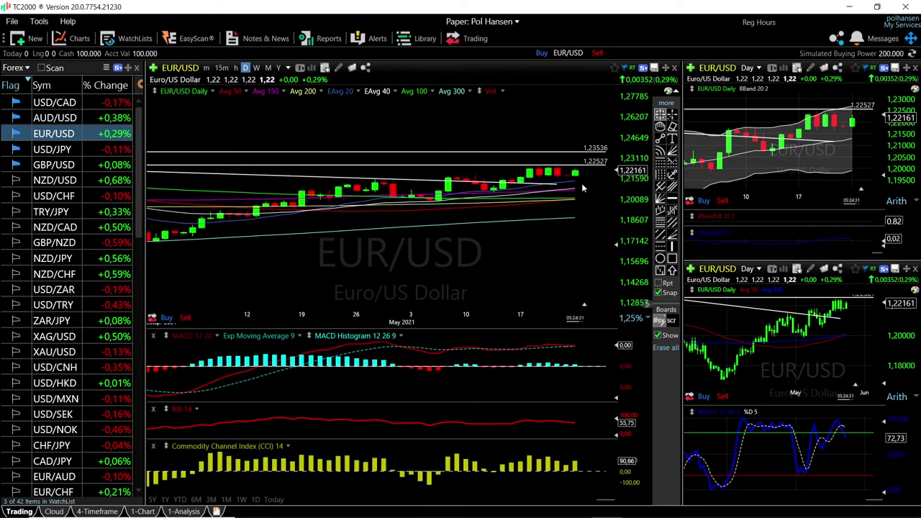
scroll(579, 184, "up", 2)
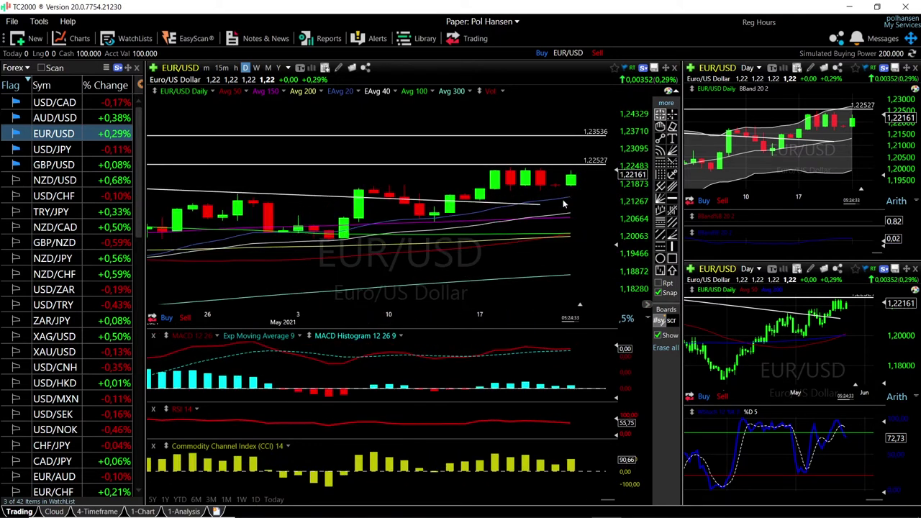
Step: Drag the EUR/USD trendline's right end out to the latest candles near the 5.26.21 bar
left_click(572, 199)
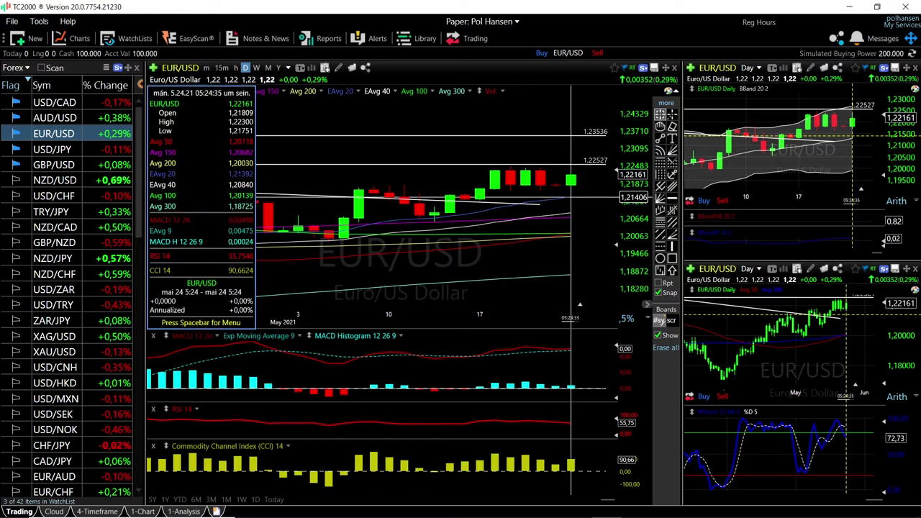
left_click_drag(571, 198, 570, 200)
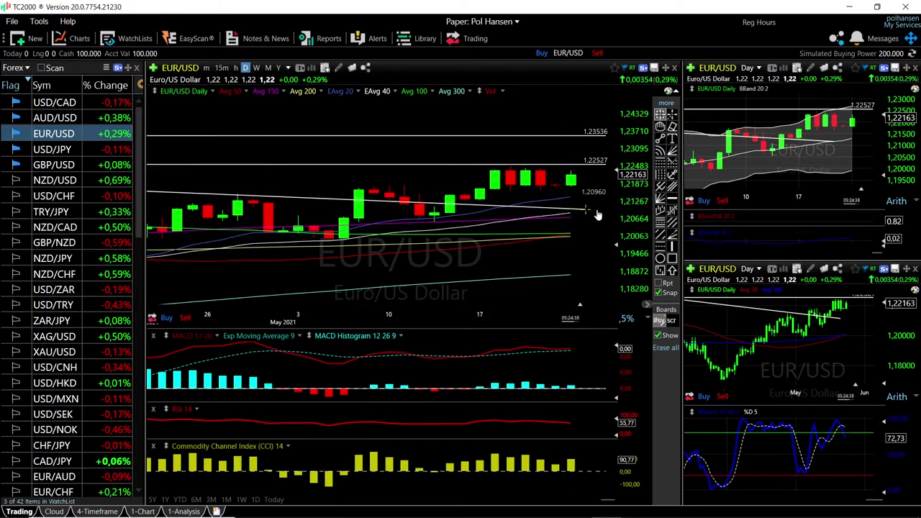
scroll(591, 196, "down", 1)
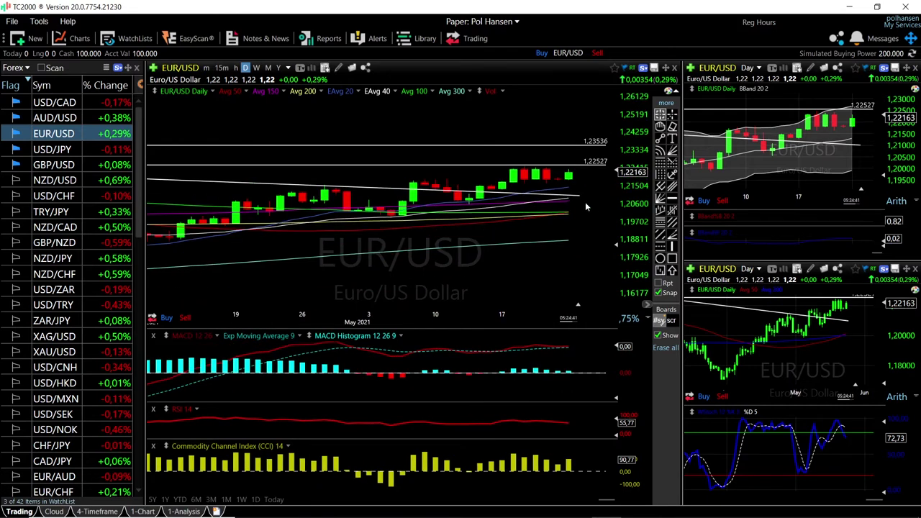
scroll(588, 198, "up", 1)
left_click(589, 199)
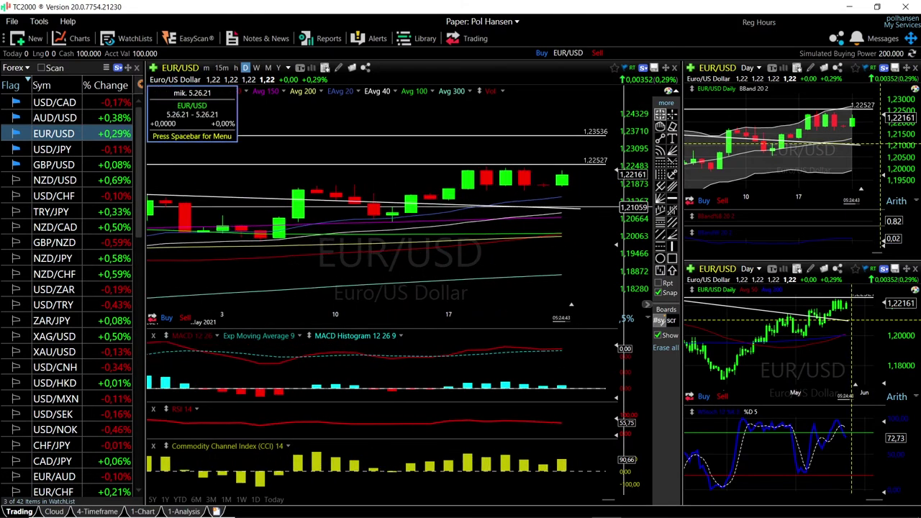
left_click_drag(601, 207, 602, 210)
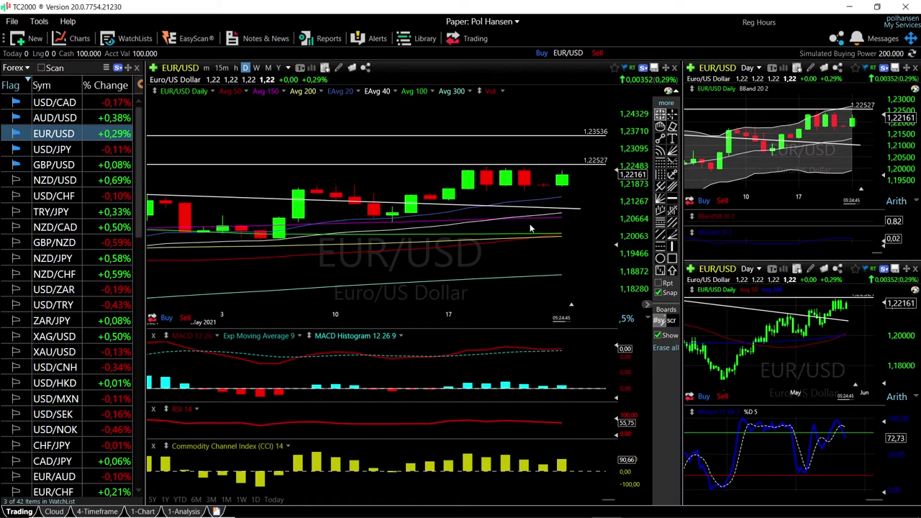
scroll(579, 216, "down", 2)
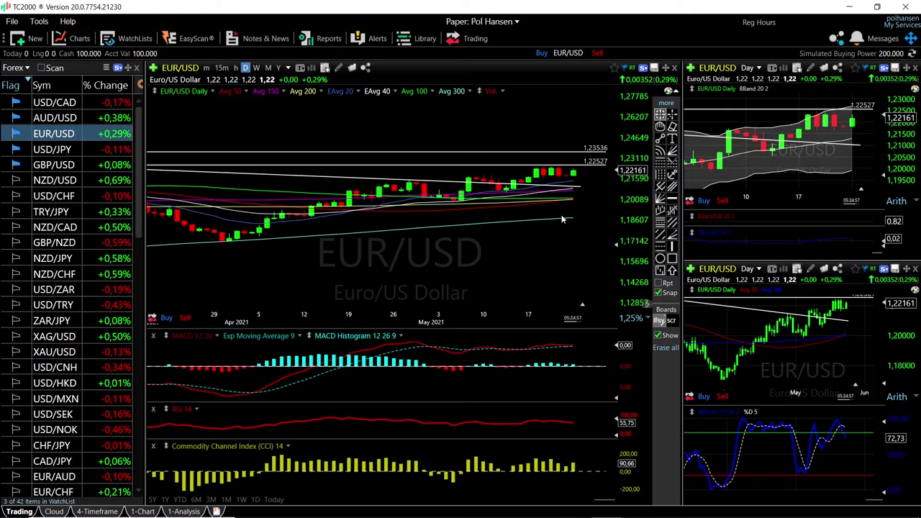
scroll(561, 214, "down", 2)
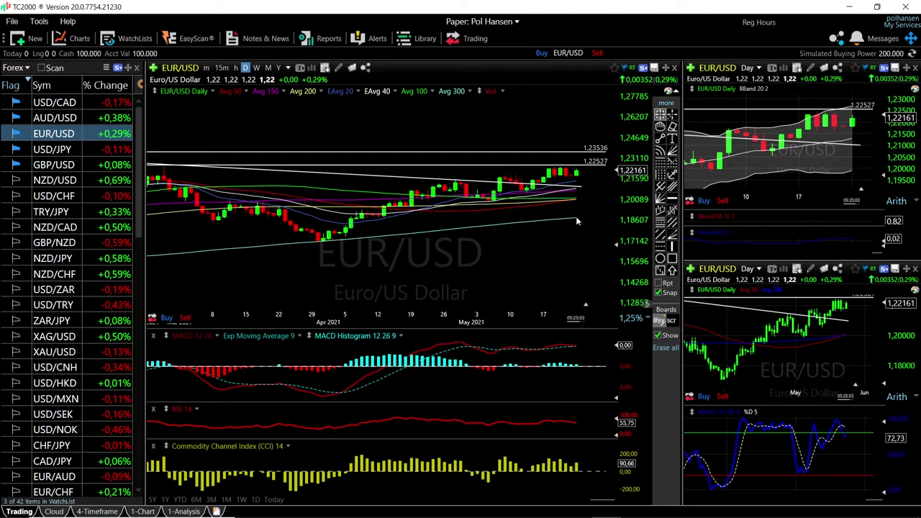
Step: Select AUD/USD in the Forex watchlist to load it on all charts
mouse_move(575, 216)
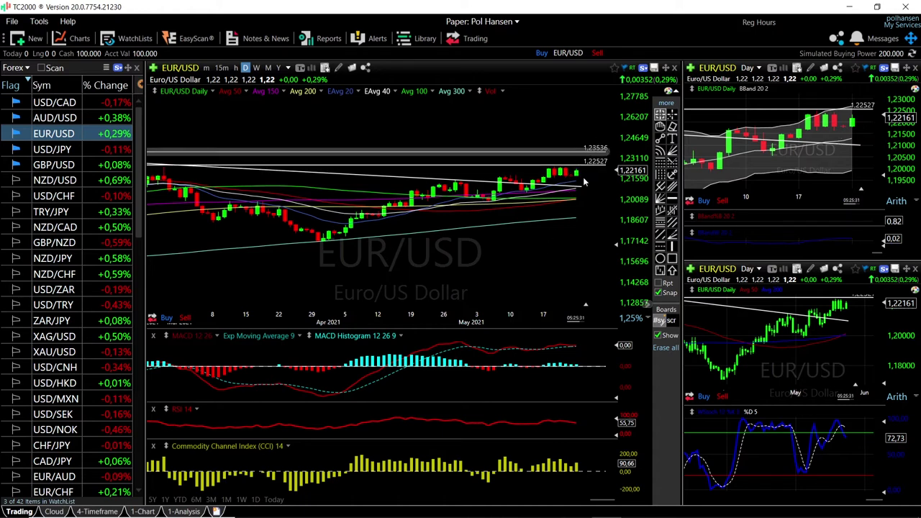
left_click(56, 119)
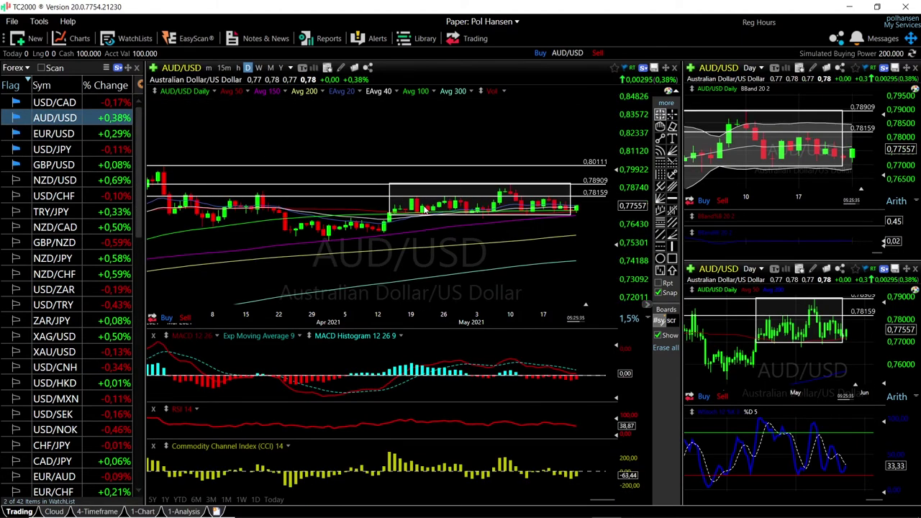